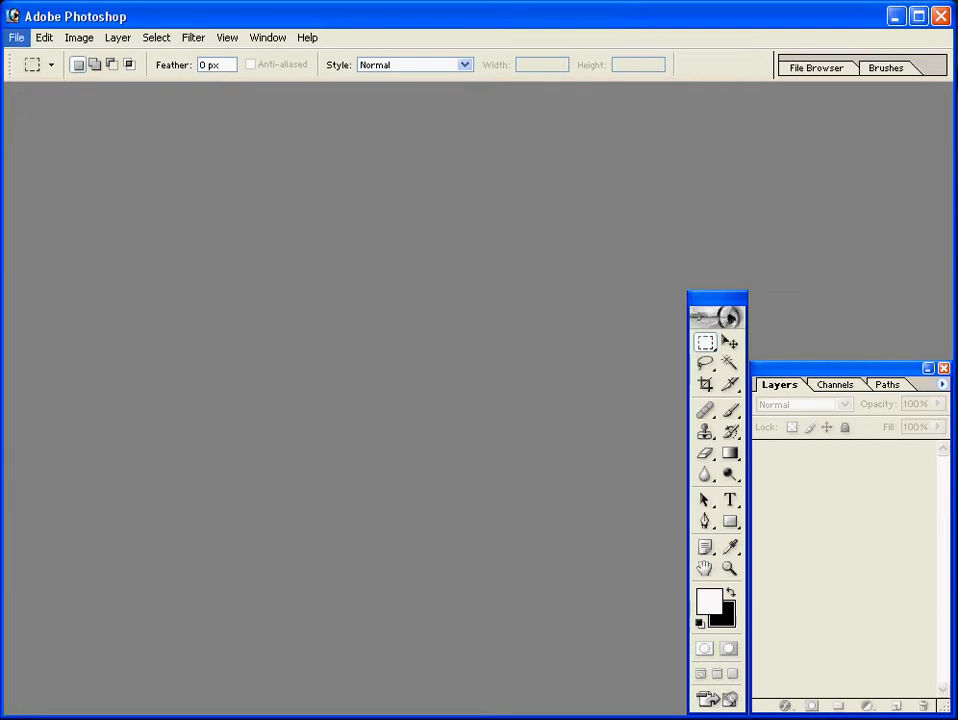
# Step: Open the photo ecp-recette-dindon-noel.jpg from the folder 12
pyautogui.click(16, 38)
pyautogui.click(40, 74)
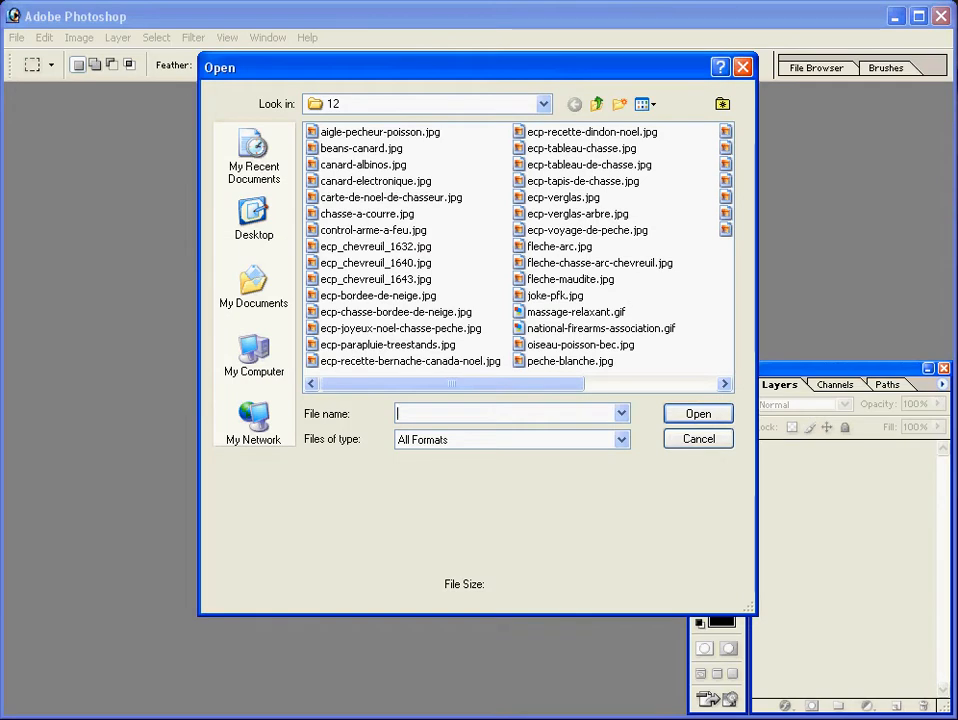
pyautogui.click(592, 132)
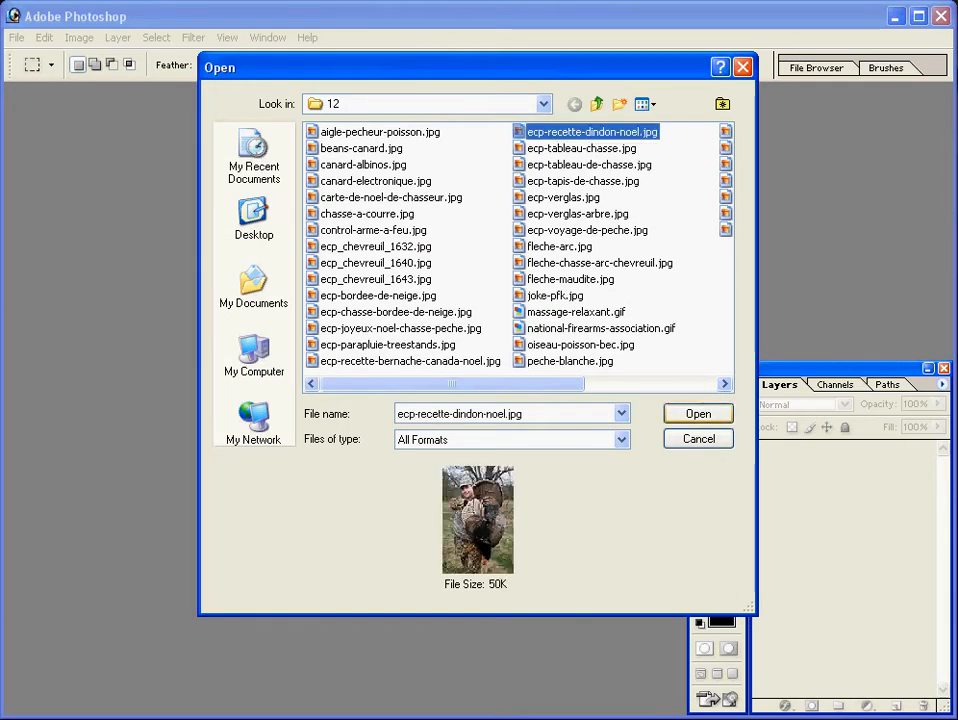
pyautogui.press('Return')
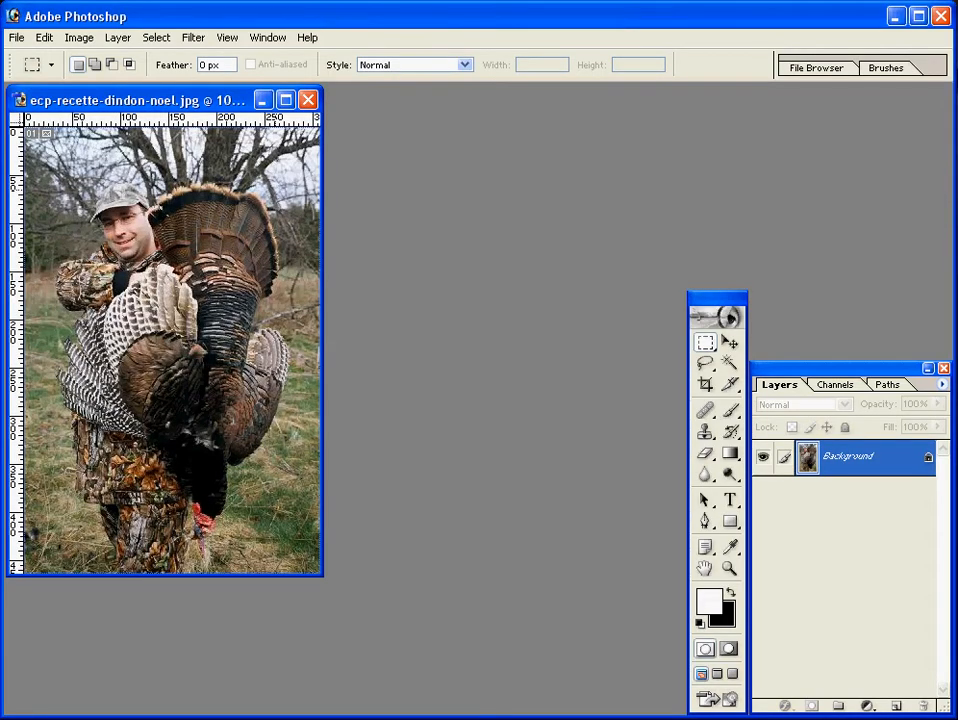
# Step: Open TexteTransparent.psd from the emotionChassePeche.com folder and place its window beside the turkey photo
pyautogui.click(16, 38)
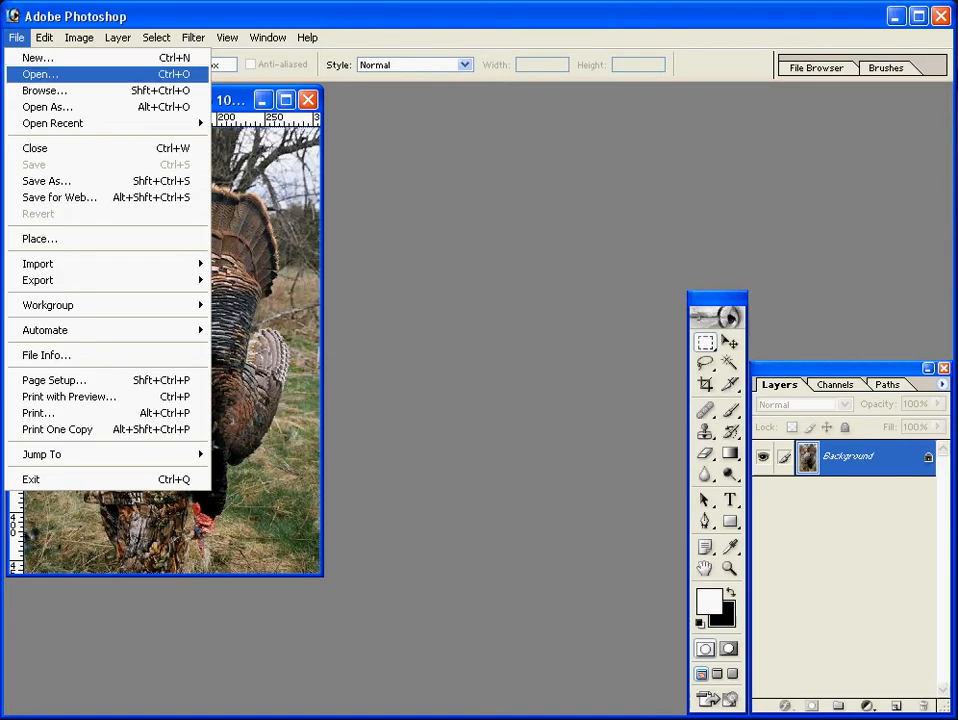
pyautogui.click(41, 74)
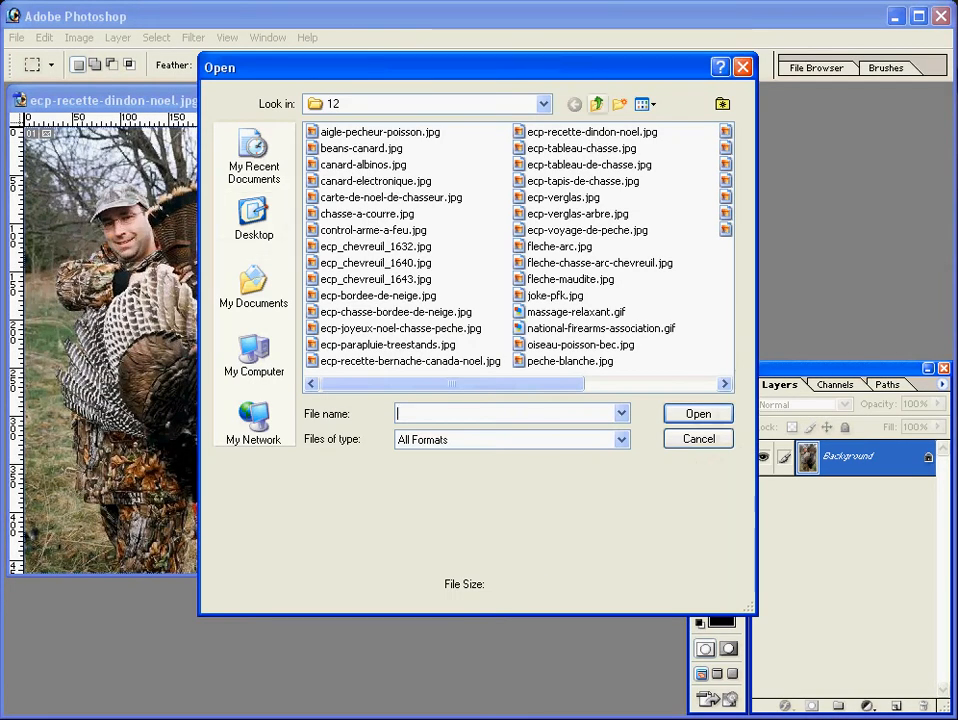
pyautogui.click(597, 104)
pyautogui.click(597, 104)
pyautogui.click(597, 104)
pyautogui.click(597, 104)
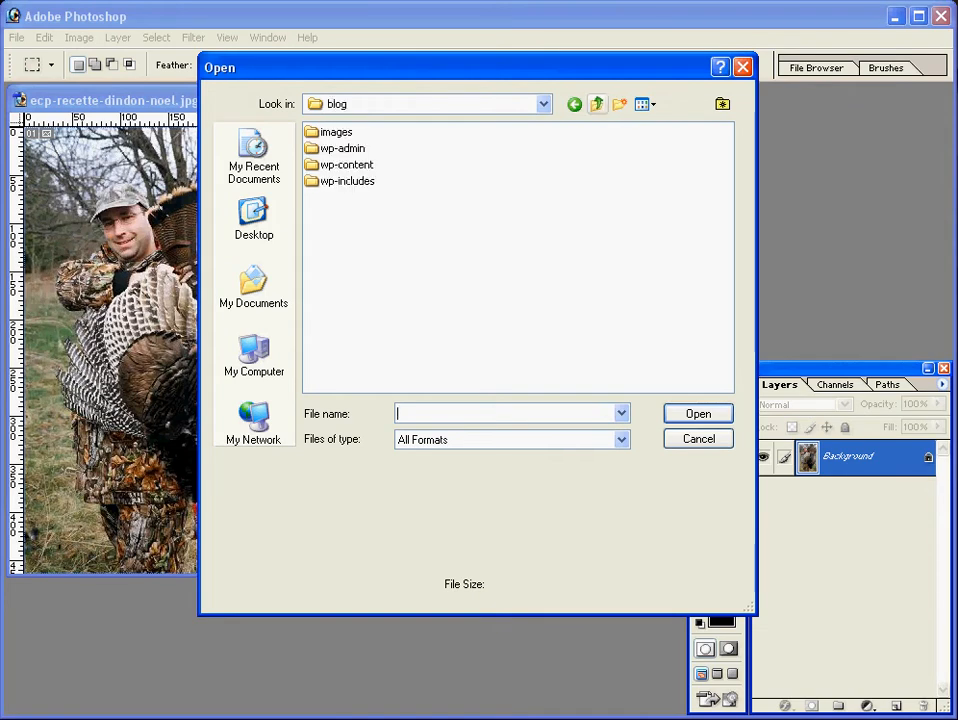
pyautogui.click(597, 104)
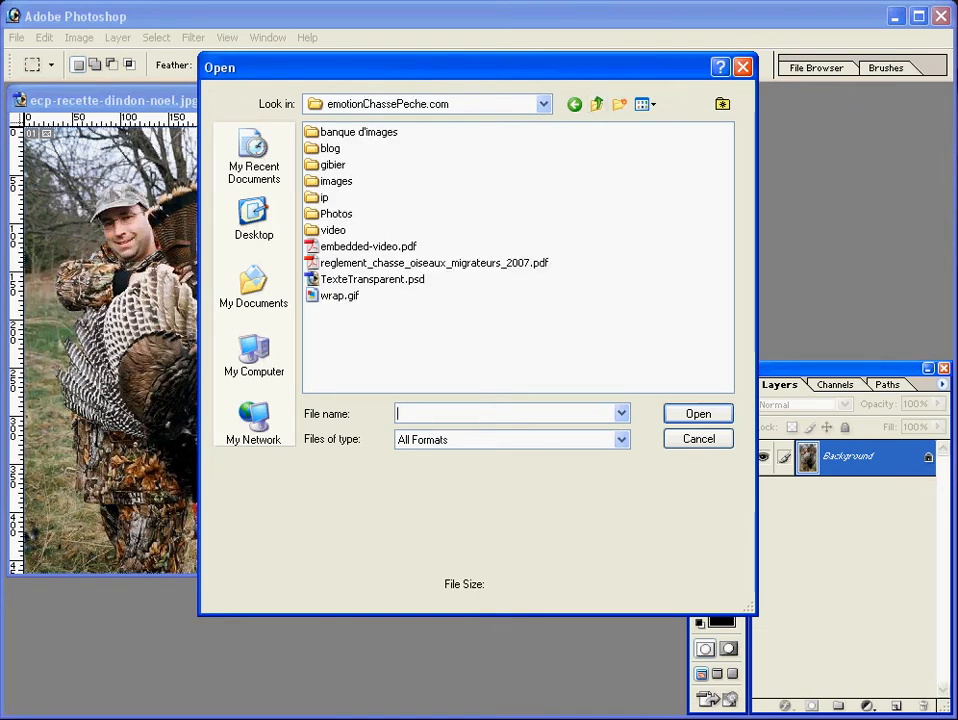
pyautogui.click(372, 279)
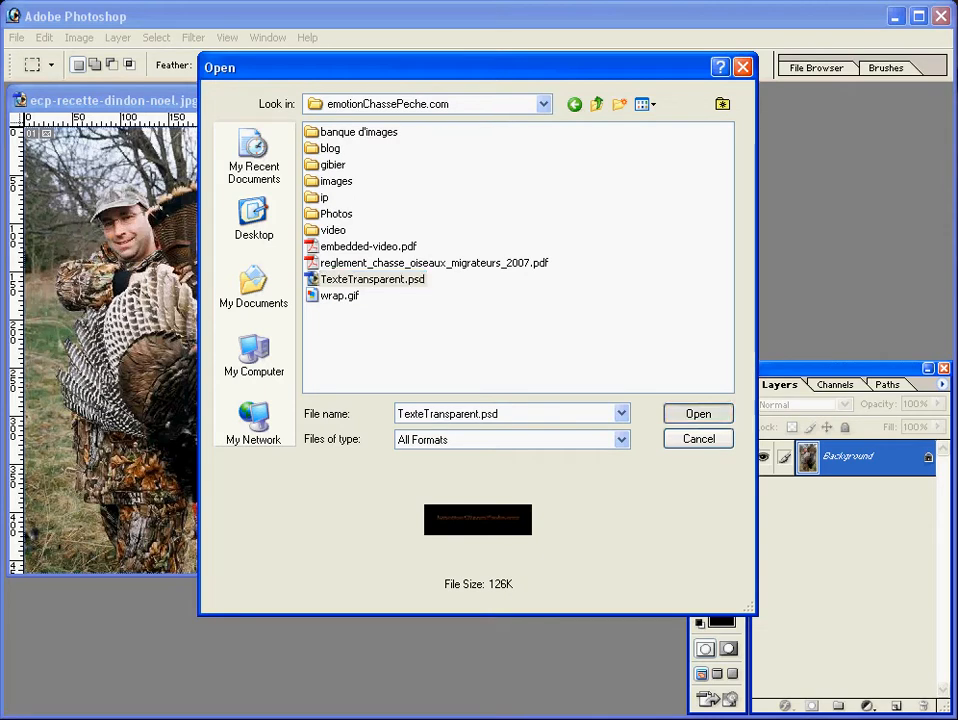
pyautogui.click(698, 413)
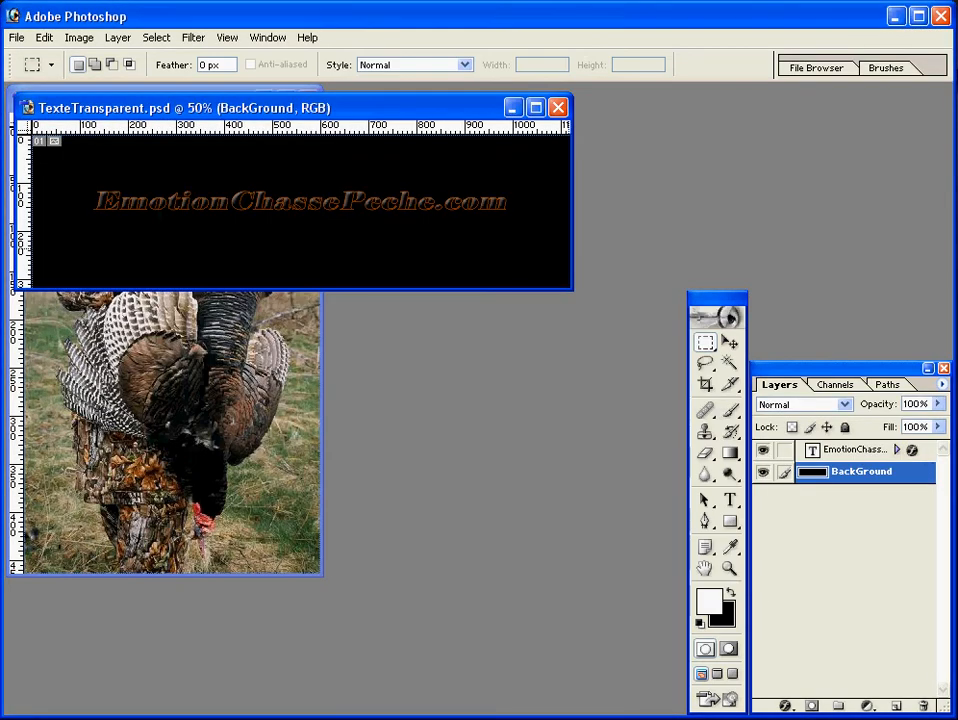
pyautogui.moveTo(364, 107); pyautogui.dragTo(673, 114)
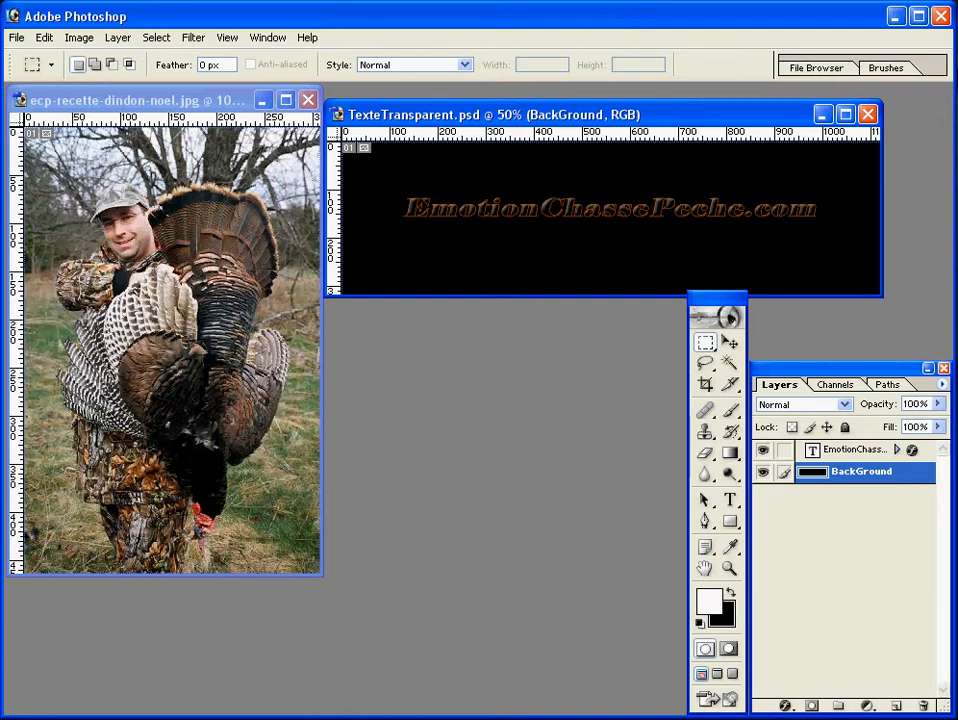
# Step: Duplicate the EmotionChassePeche text layer into the ecp-recette-dindon-noel.jpg document
pyautogui.click(852, 450)
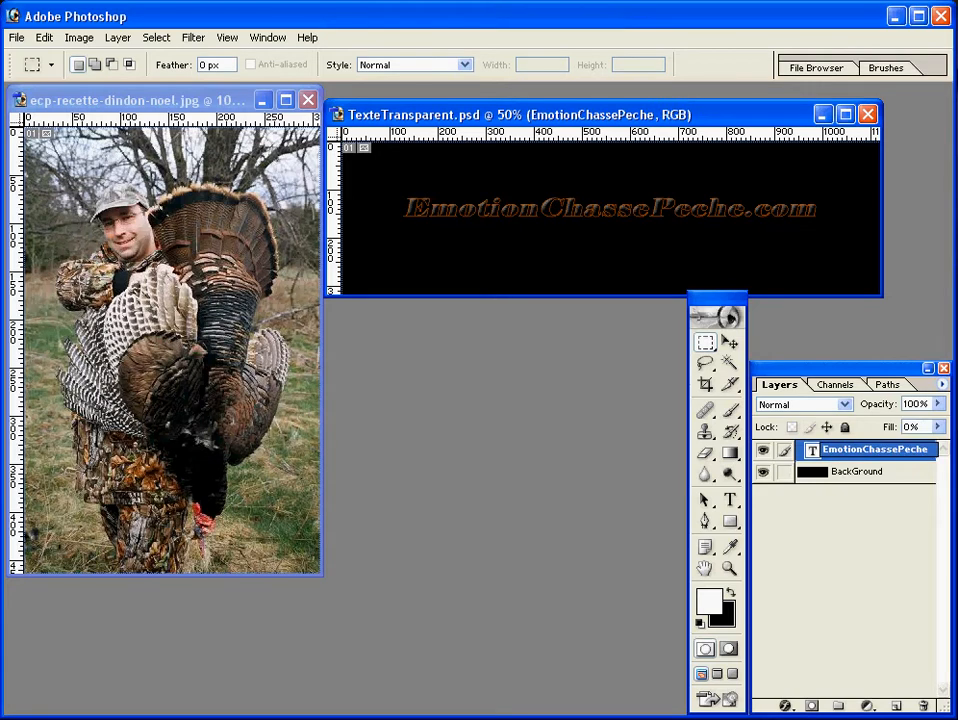
pyautogui.rightClick(849, 452)
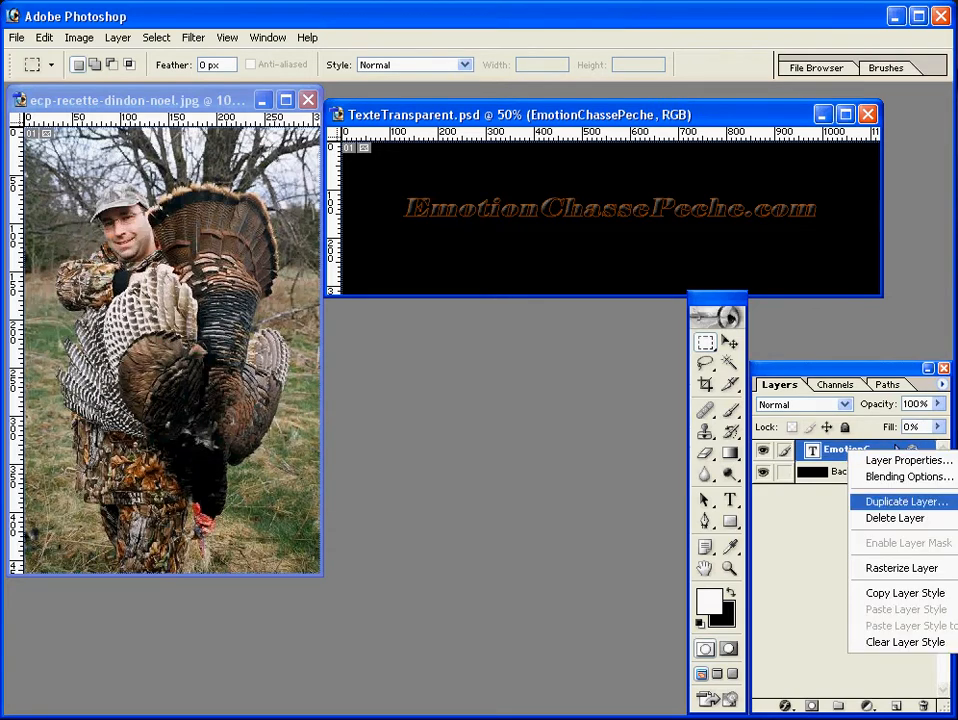
pyautogui.click(906, 501)
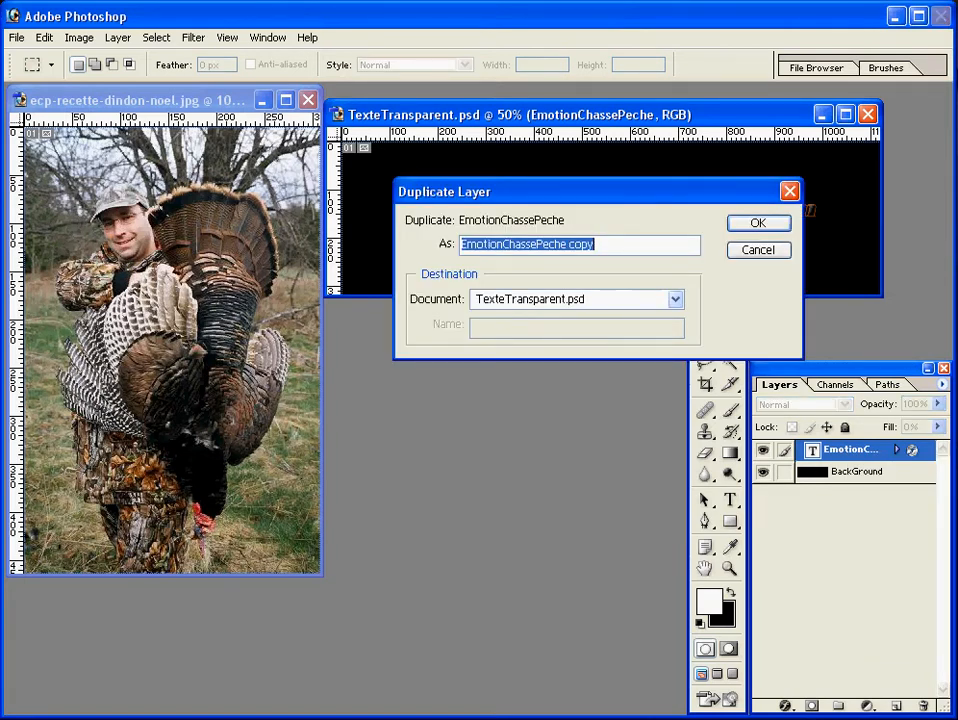
pyautogui.click(675, 298)
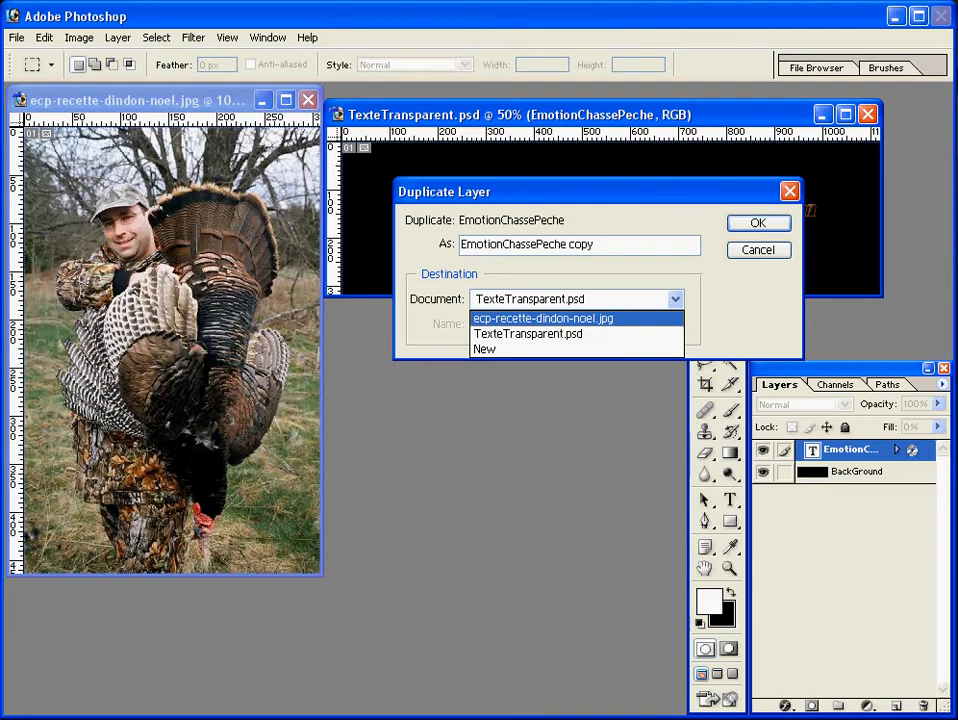
pyautogui.click(517, 318)
pyautogui.press('Return')
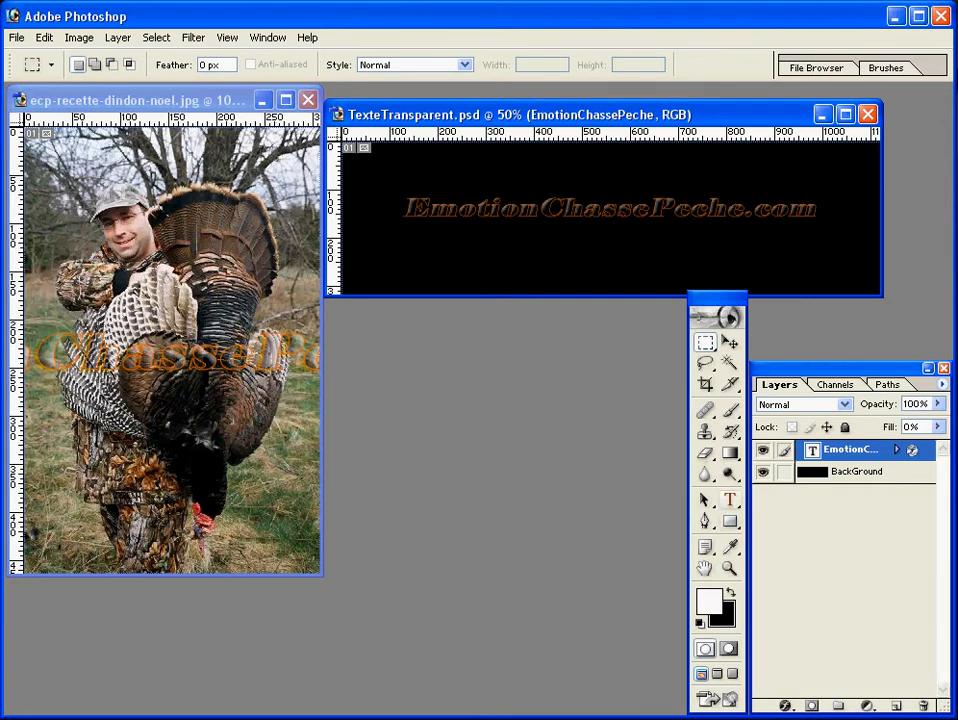
# Step: Set the copied text in the turkey photo to 18 pt and move it across the middle of the image
pyautogui.click(729, 500)
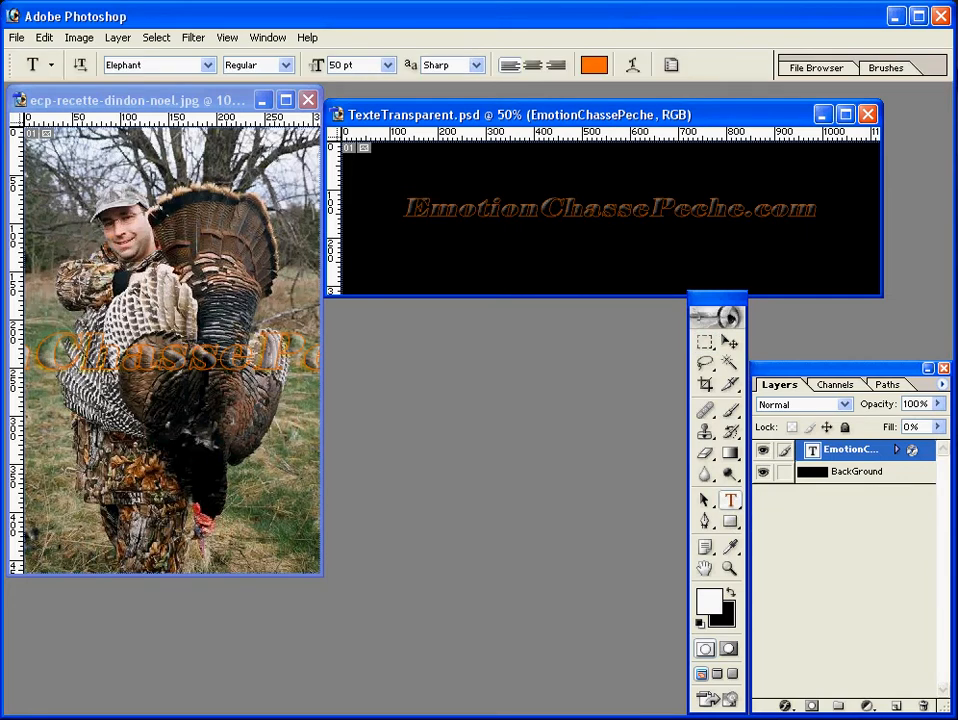
pyautogui.click(172, 356)
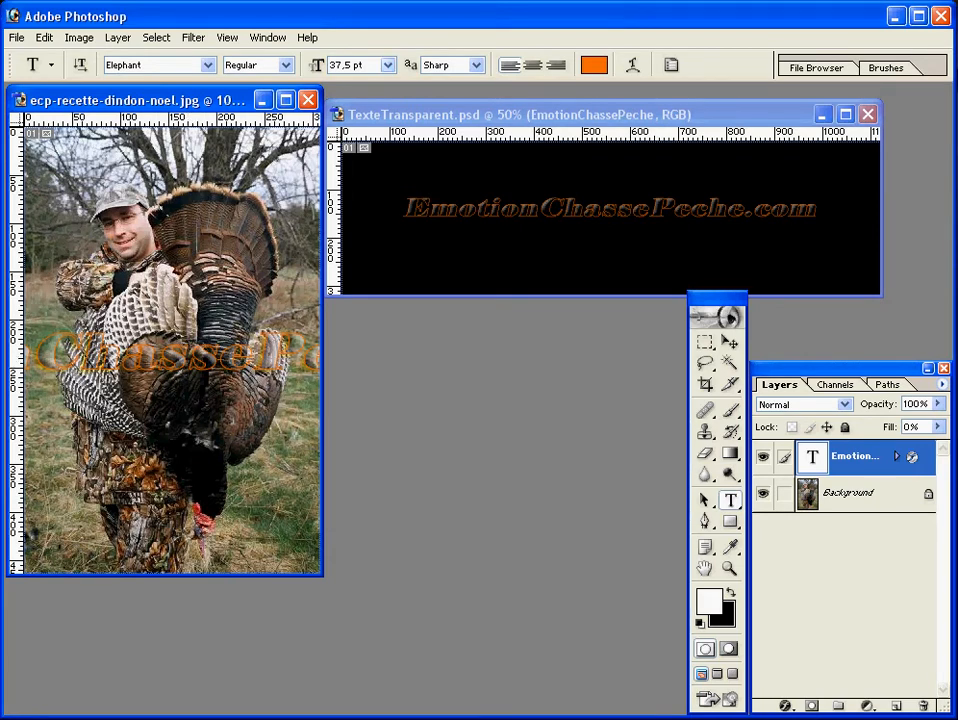
pyautogui.click(388, 65)
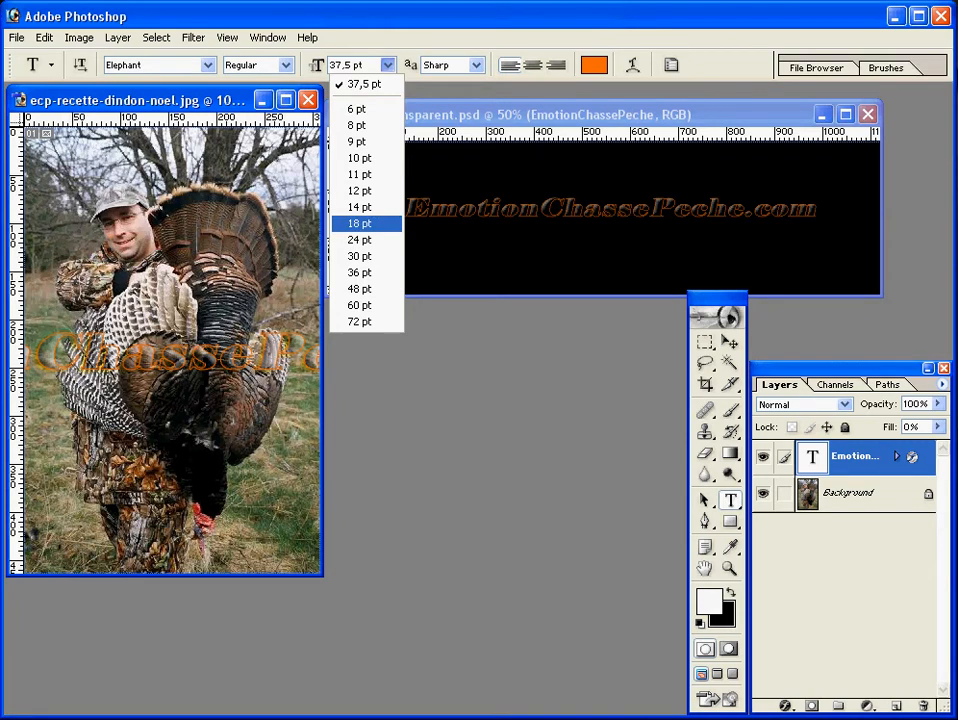
pyautogui.click(360, 223)
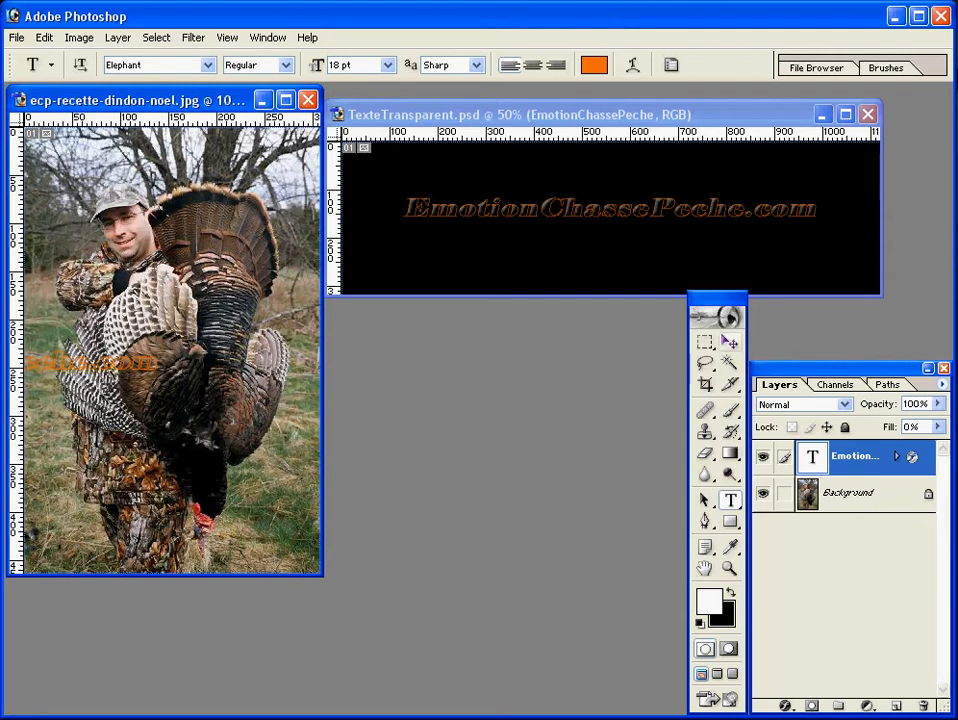
pyautogui.click(731, 343)
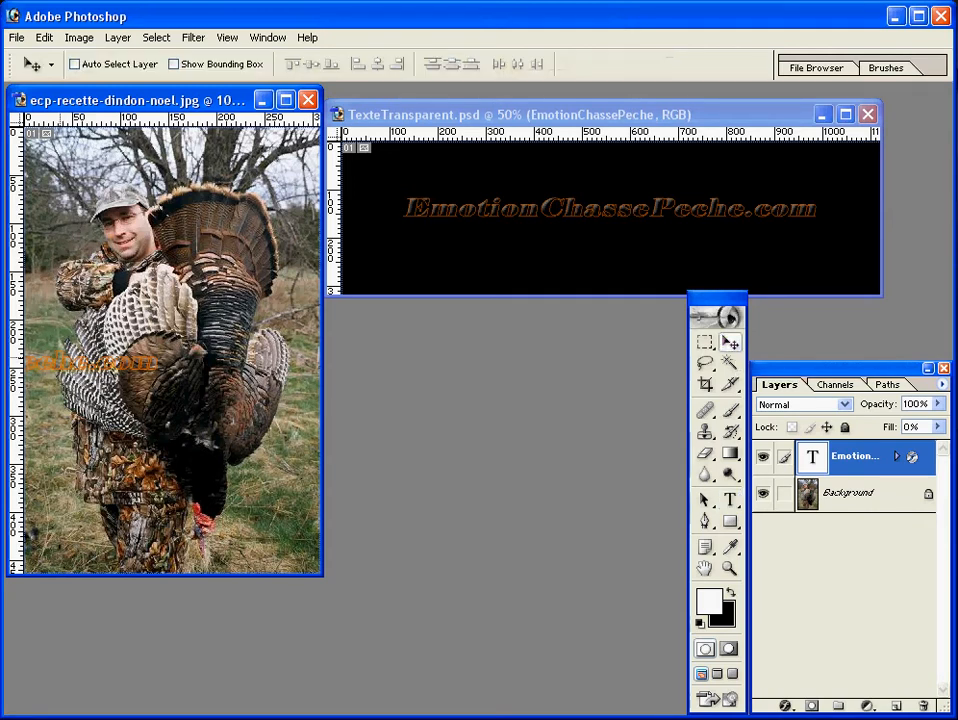
pyautogui.moveTo(59, 362); pyautogui.dragTo(210, 350)
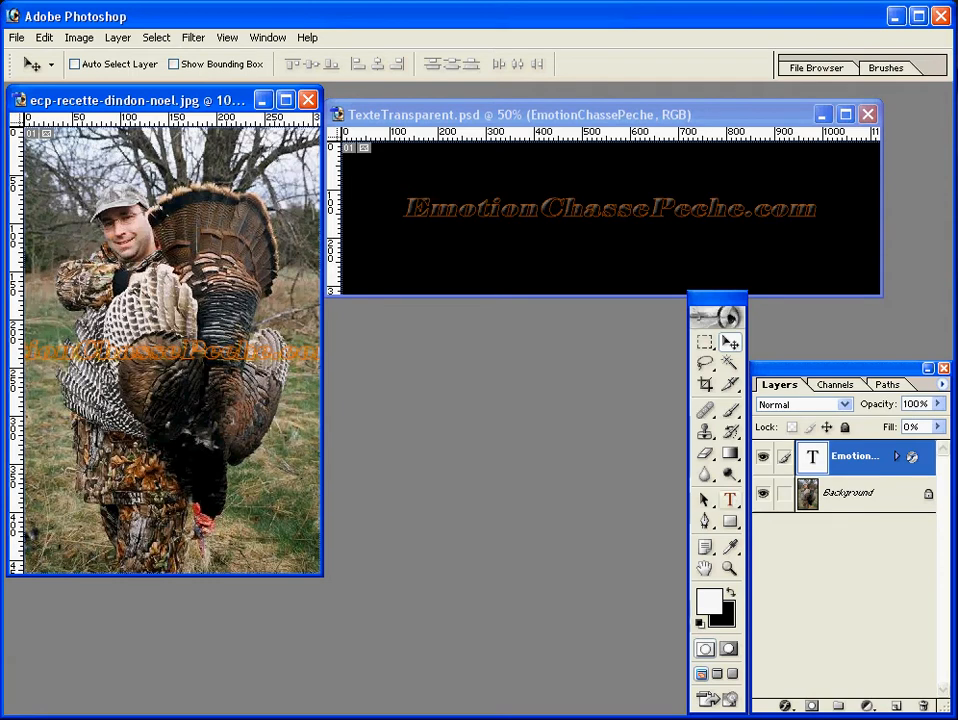
# Step: Change the photo's text to vertical orientation and move it along the left edge, starting near the top corner
pyautogui.click(730, 499)
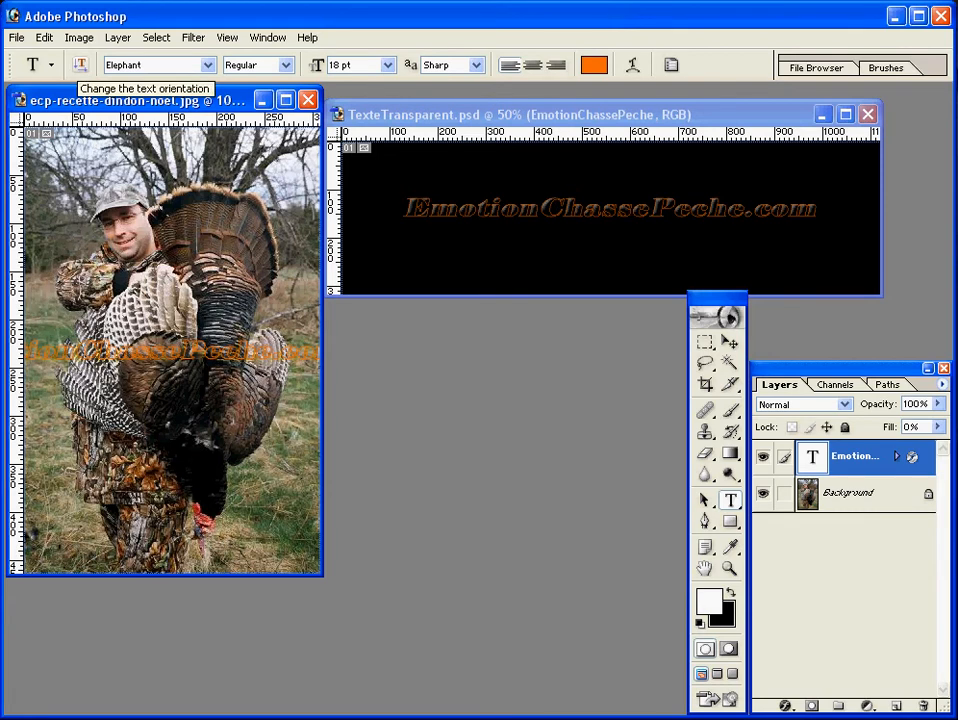
pyautogui.click(80, 64)
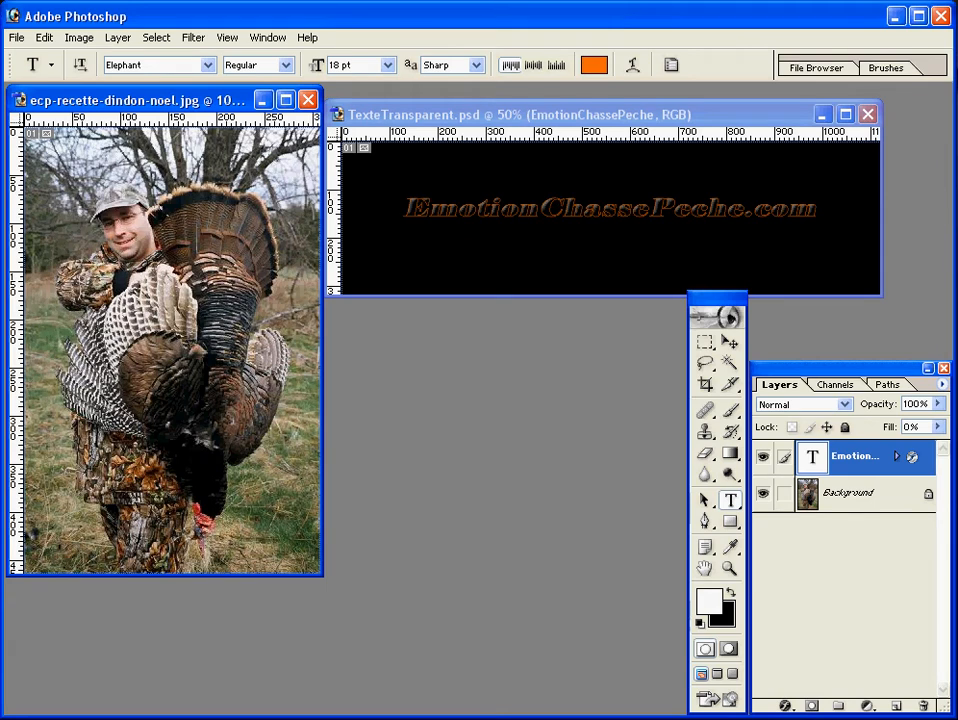
pyautogui.click(729, 343)
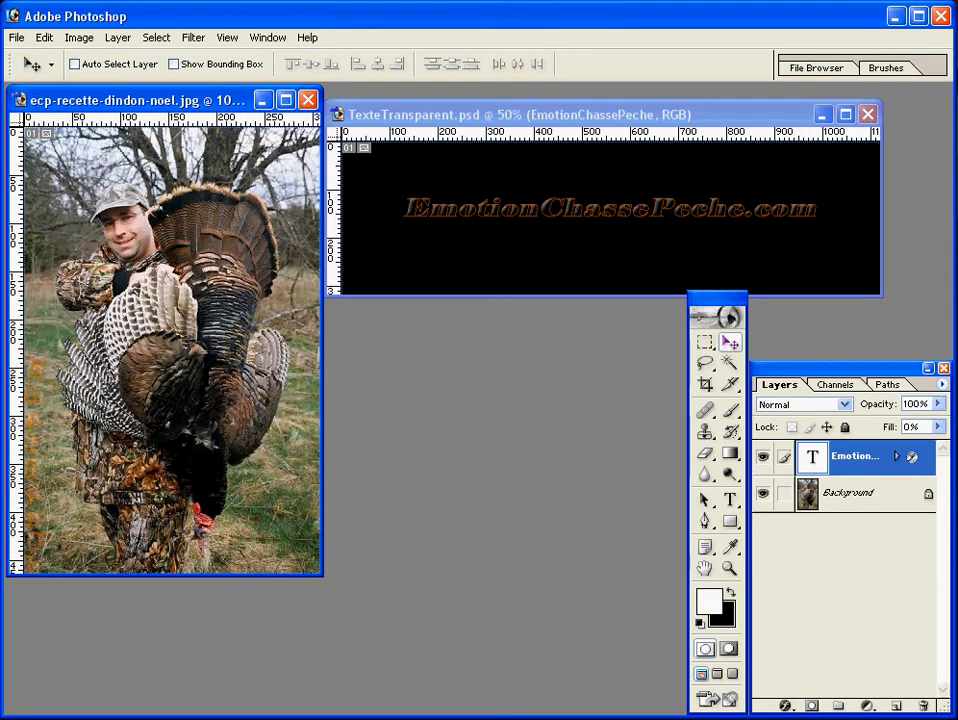
pyautogui.hotkey('shift', 'Right')
pyautogui.hotkey('shift', 'Right')
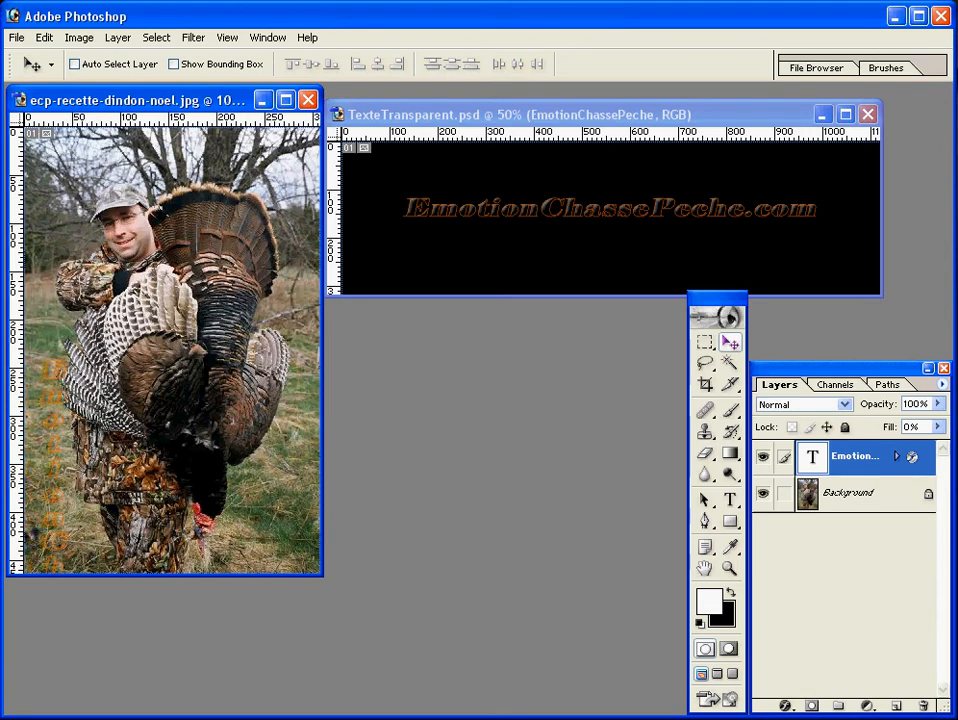
pyautogui.hotkey('shift', 'Right')
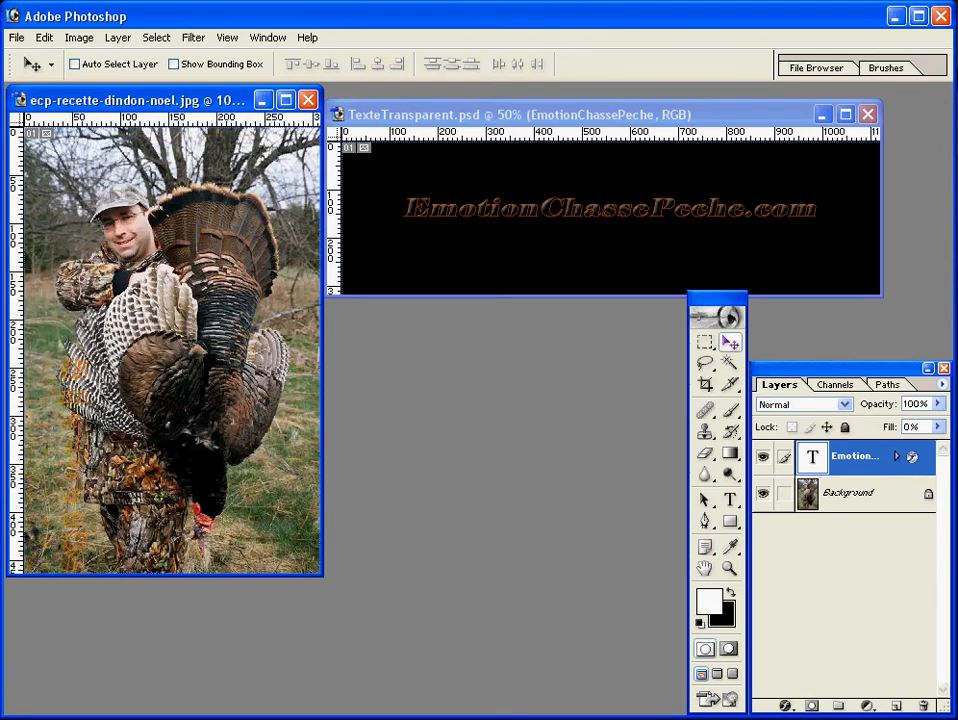
pyautogui.hotkey('shift', 'Right')
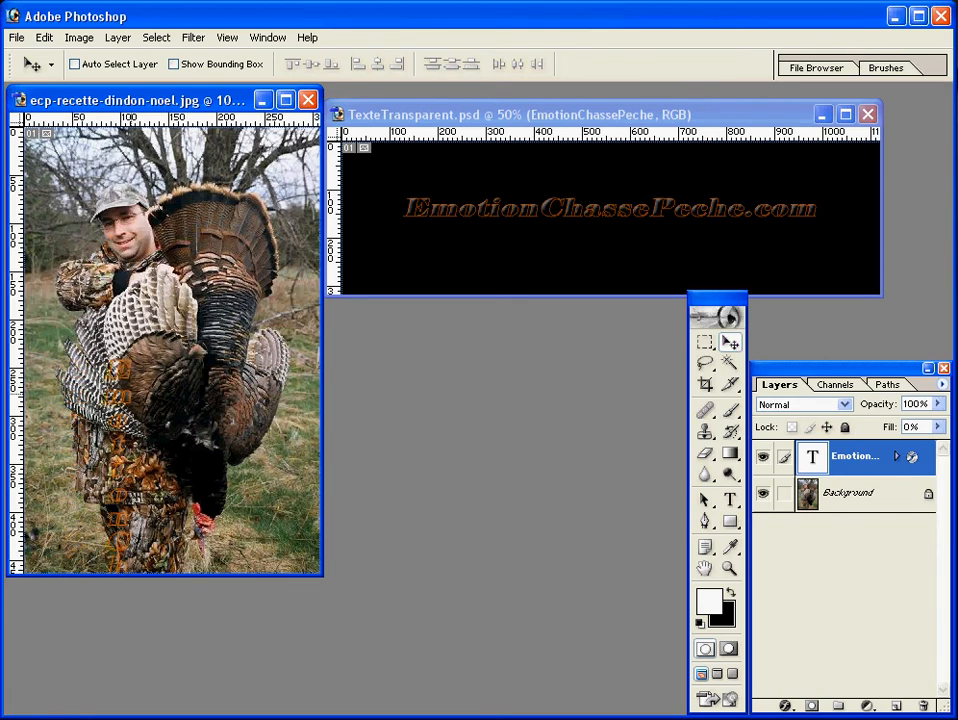
pyautogui.moveTo(137, 393); pyautogui.dragTo(33, 180)
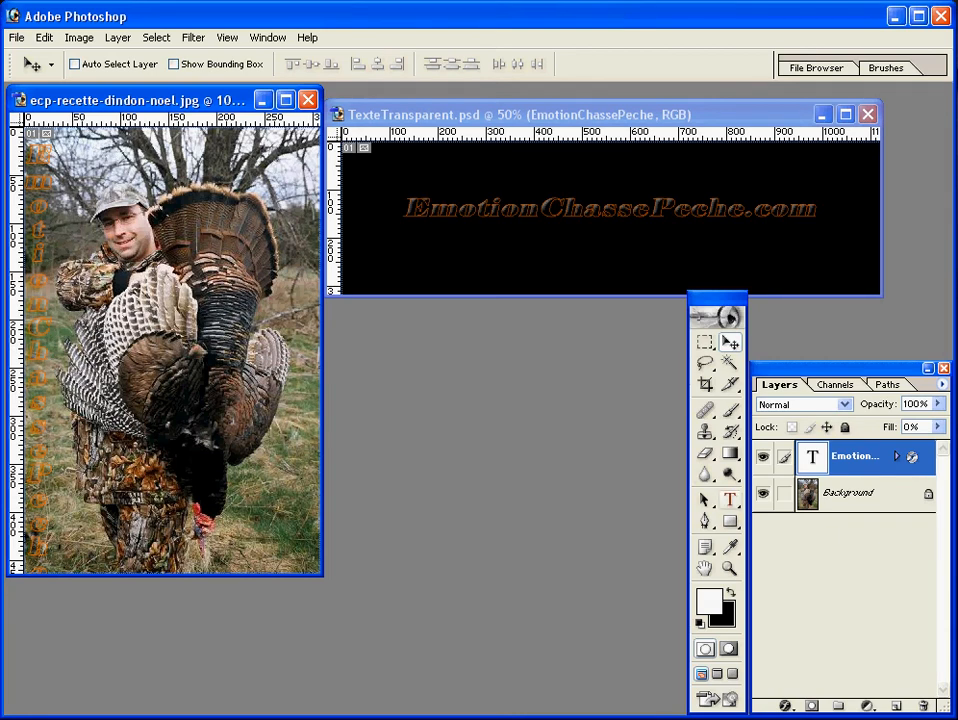
# Step: Reduce the vertical text's font size to 14 pt so it fits the photo's height
pyautogui.press('t')
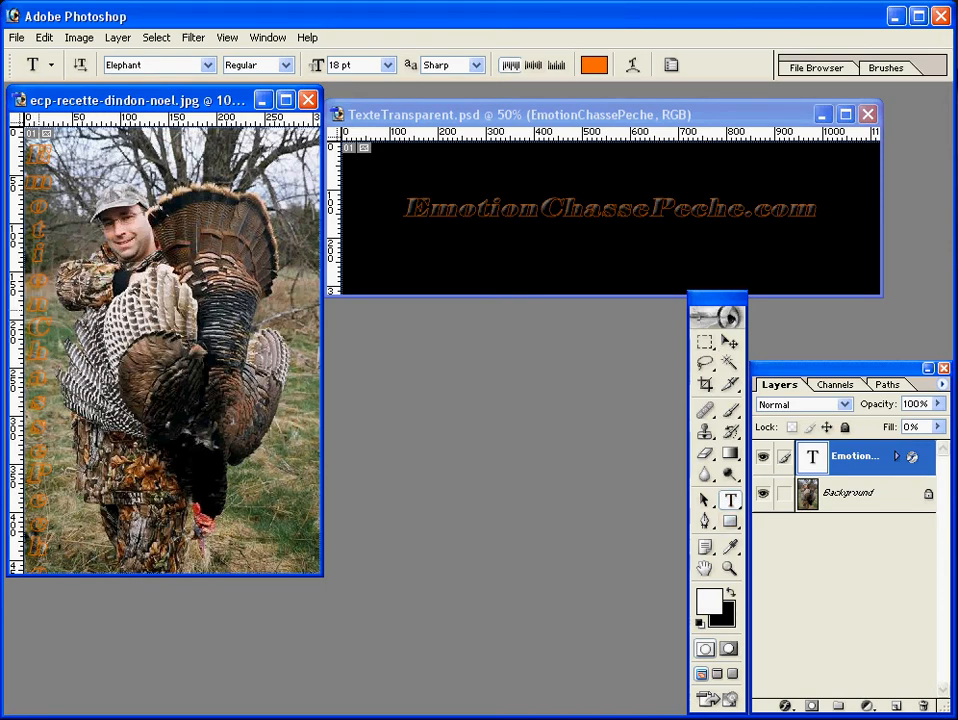
pyautogui.click(388, 65)
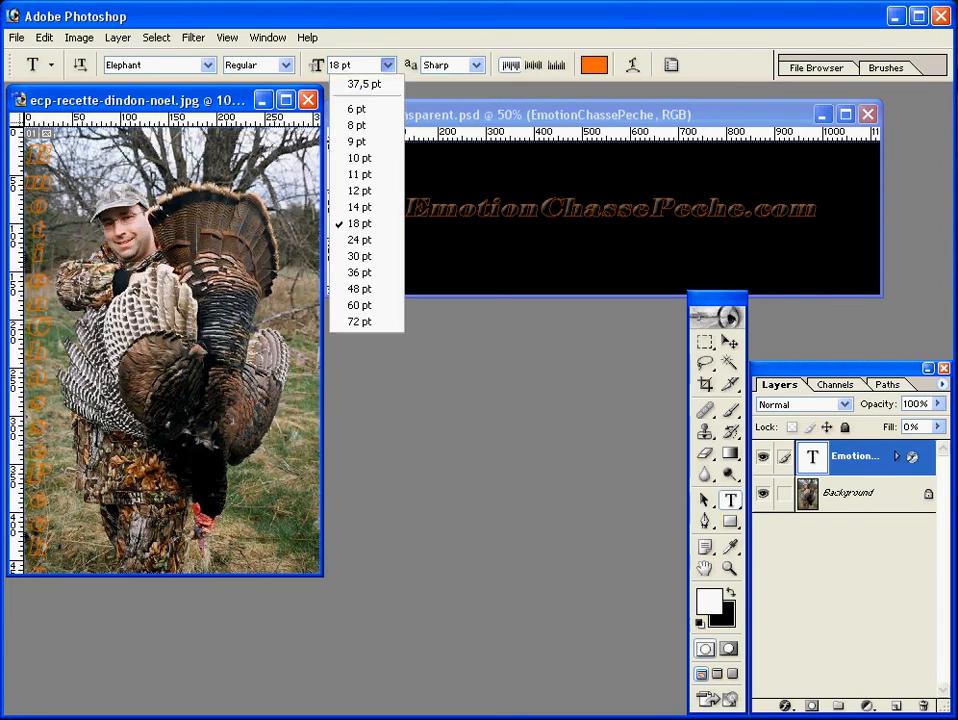
pyautogui.click(359, 207)
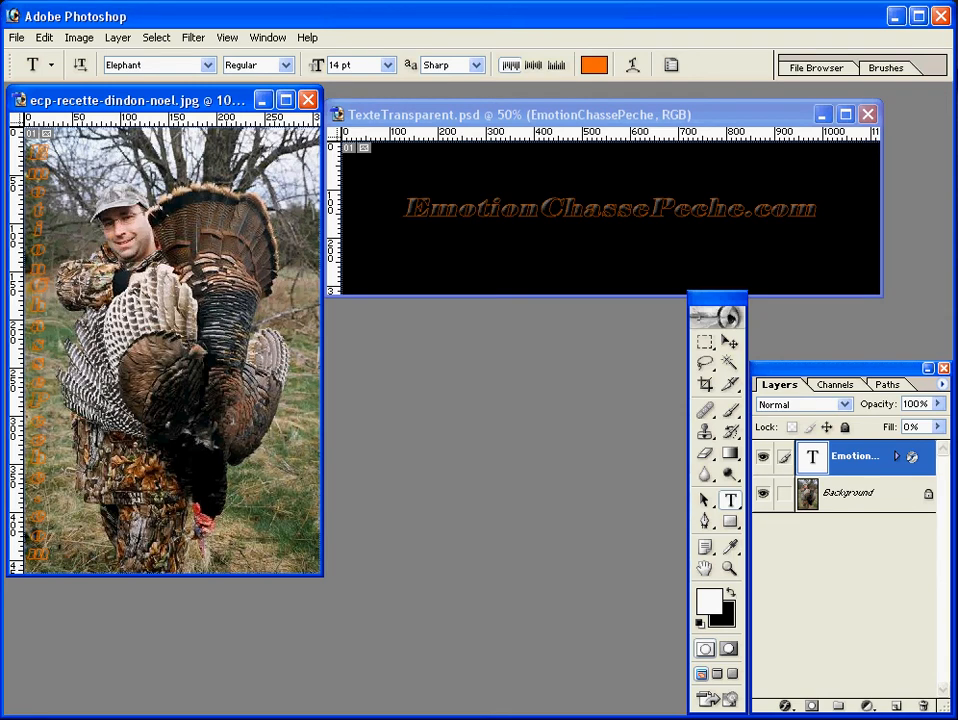
pyautogui.click(17, 38)
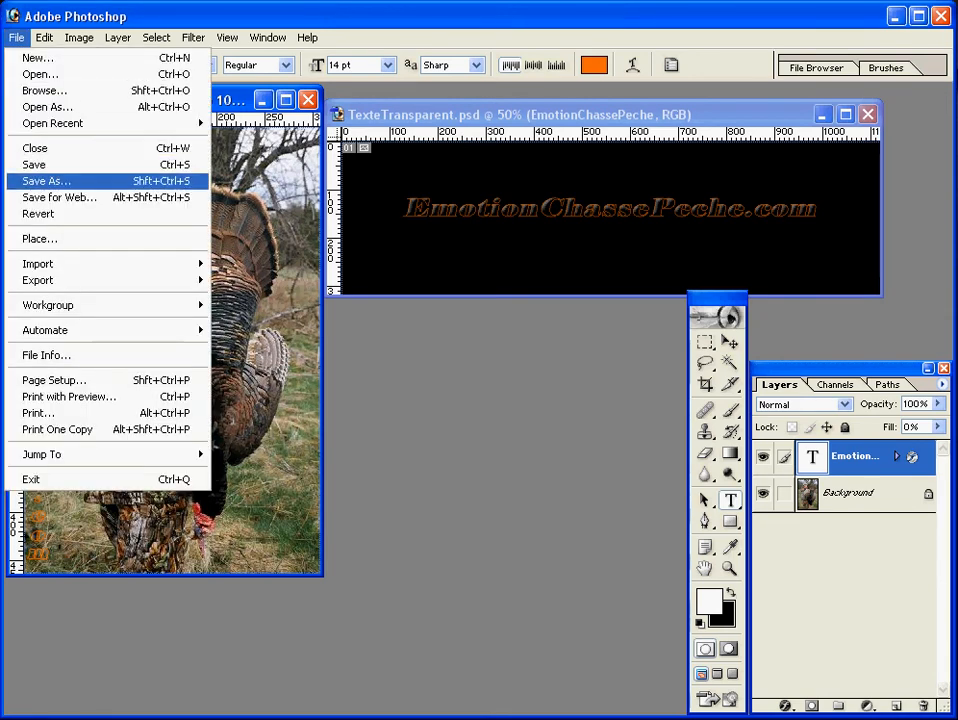
pyautogui.click(46, 181)
pyautogui.click(636, 433)
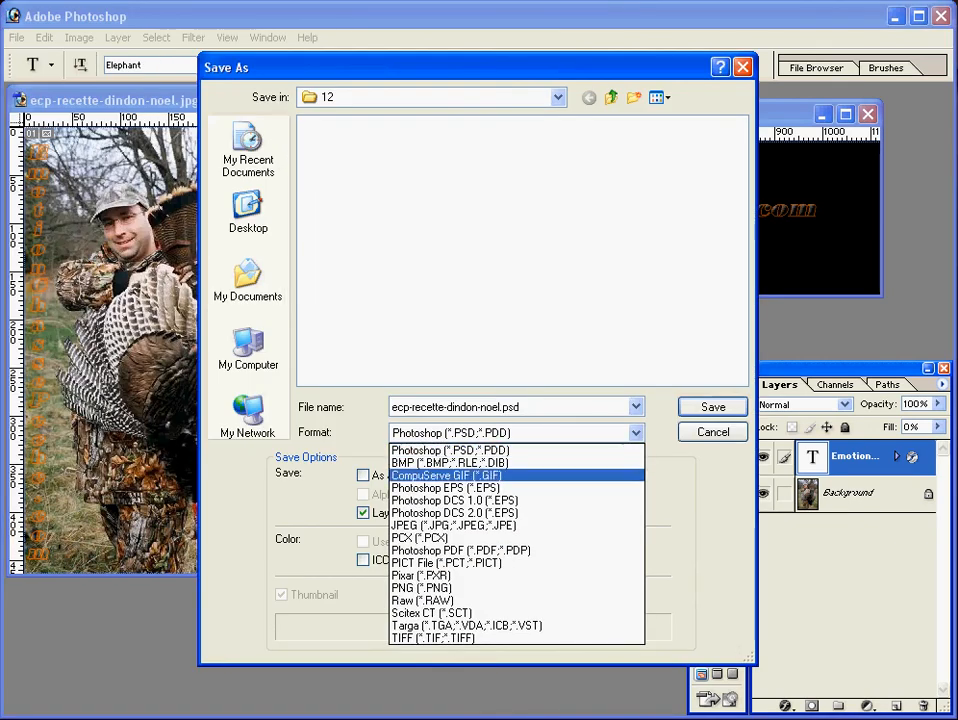
pyautogui.click(470, 526)
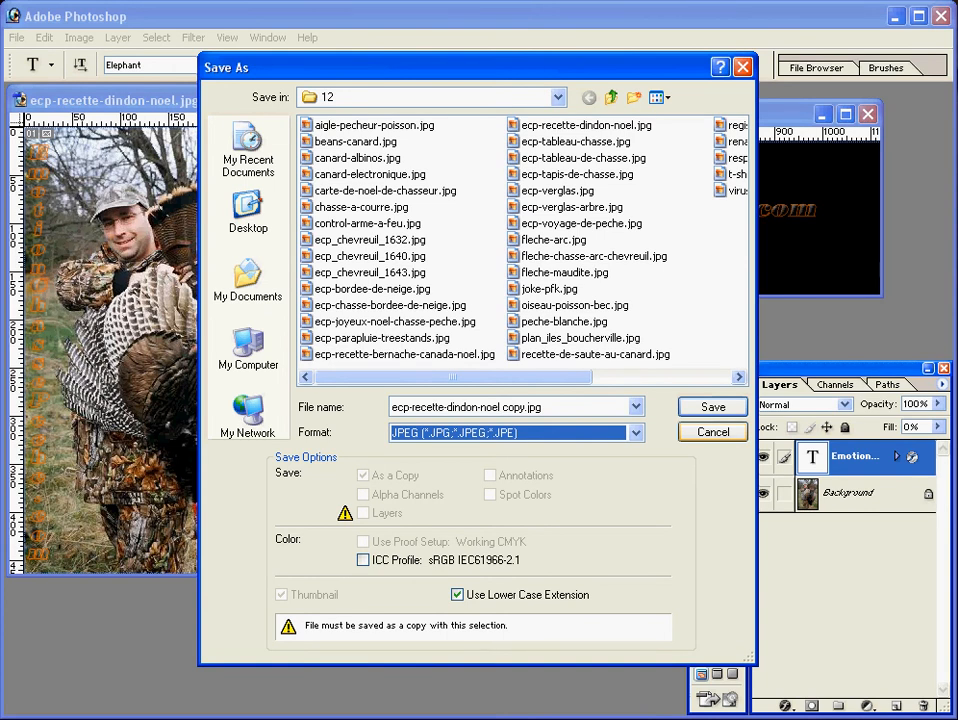
pyautogui.click(713, 432)
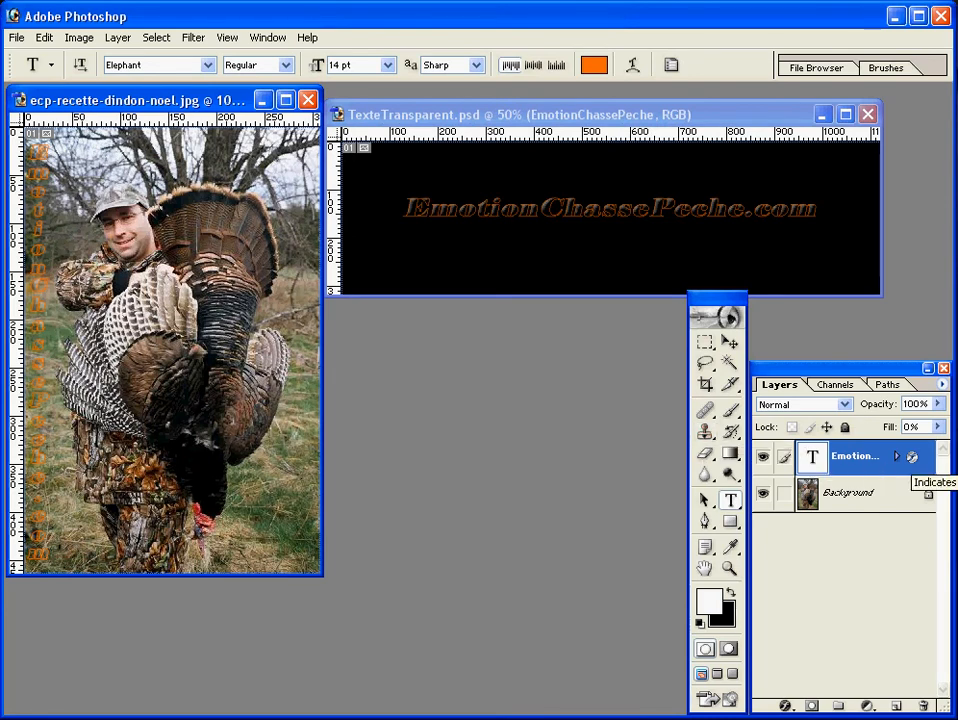
# Step: Add Inner Shadow and Outer Glow effects to the vertical text layer's style
pyautogui.doubleClick(911, 458)
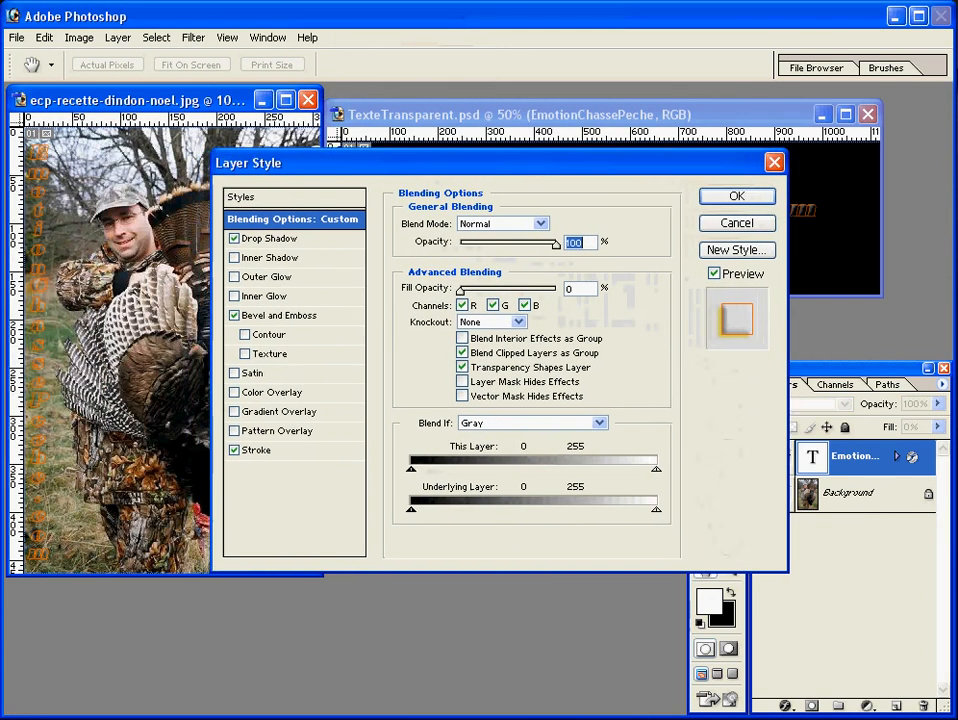
pyautogui.moveTo(500, 191); pyautogui.dragTo(545, 201)
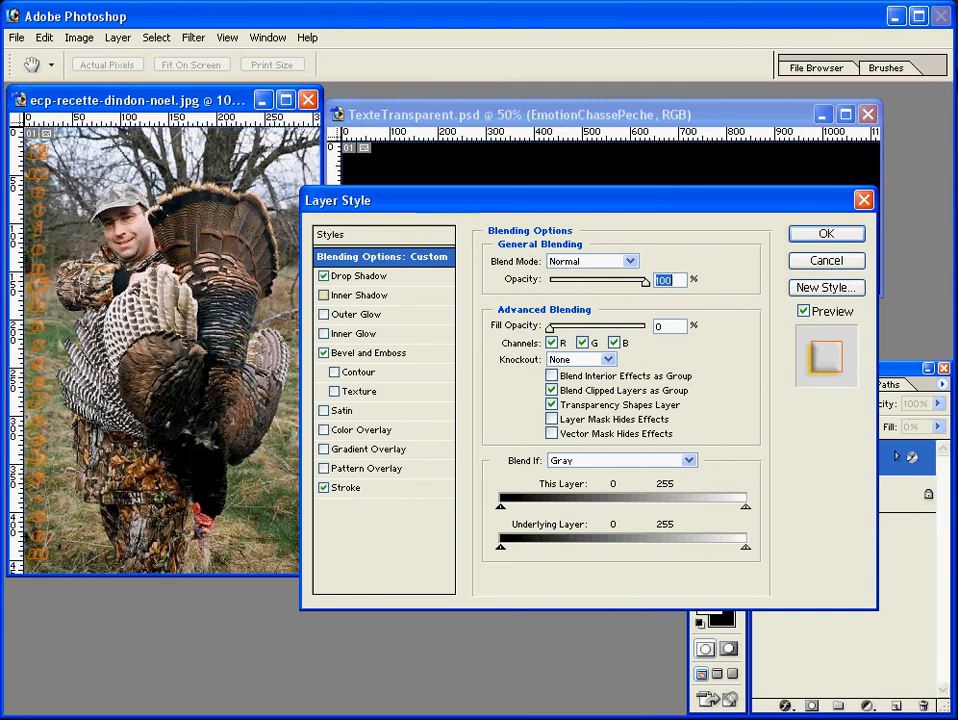
pyautogui.click(323, 295)
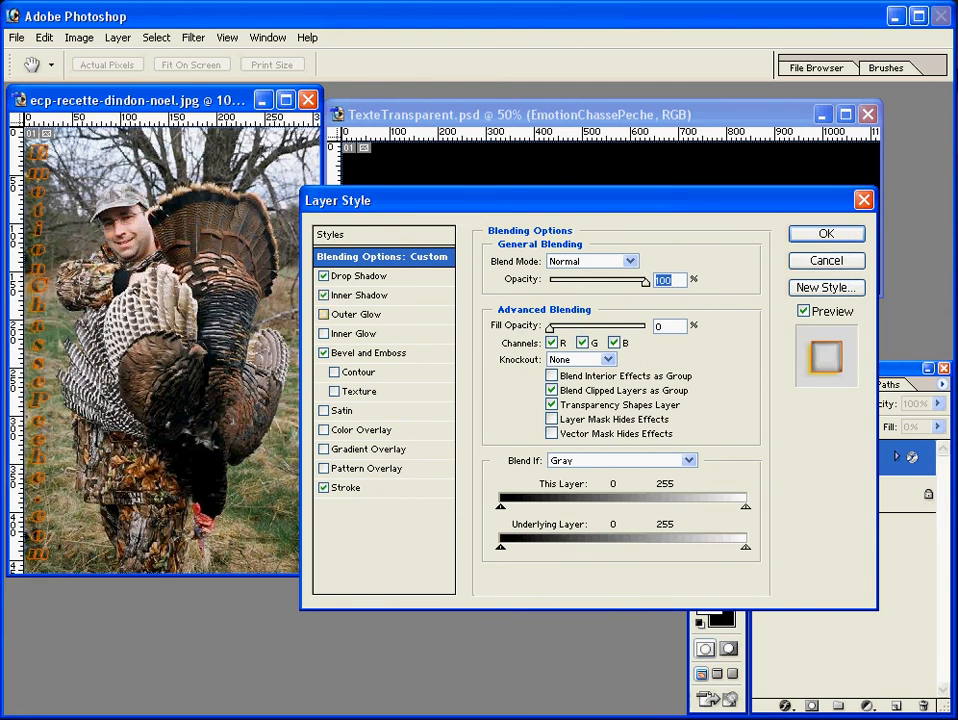
pyautogui.click(323, 314)
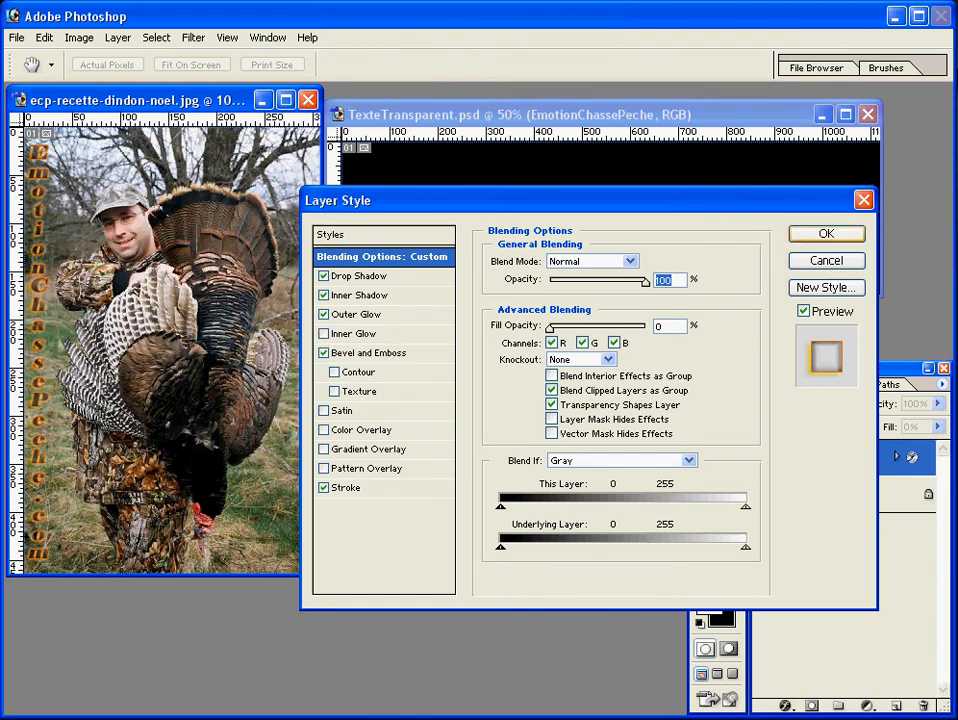
pyautogui.press('Return')
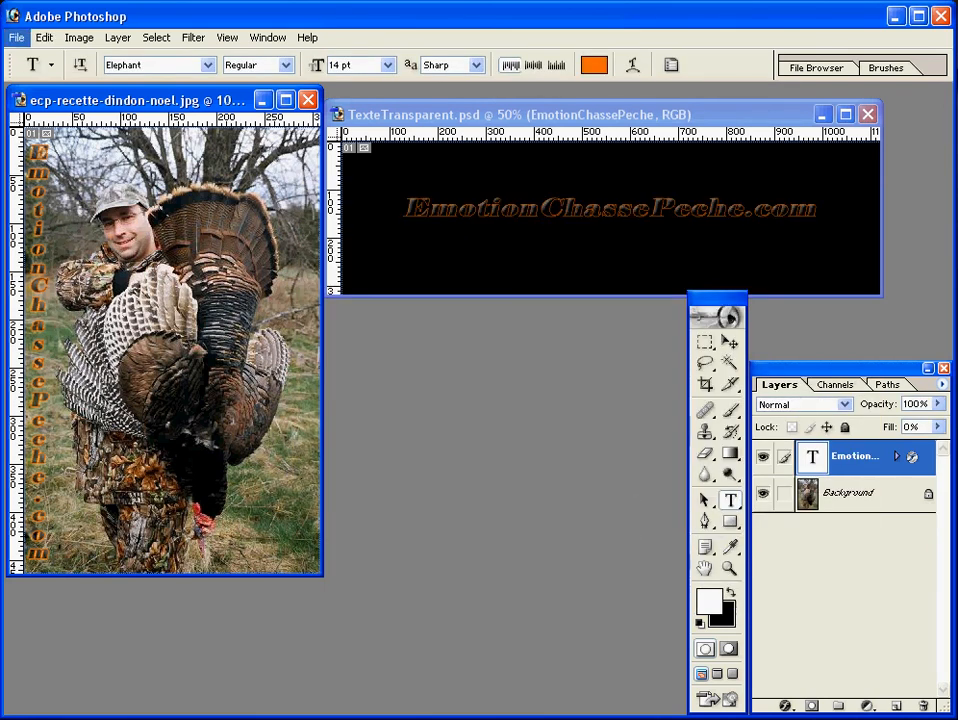
# Step: Save the watermarked photo to the Desktop as a JPEG named ecp-recette-dindon-noel copy.jpg and close the open document without saving changes
pyautogui.click(16, 38)
pyautogui.click(46, 182)
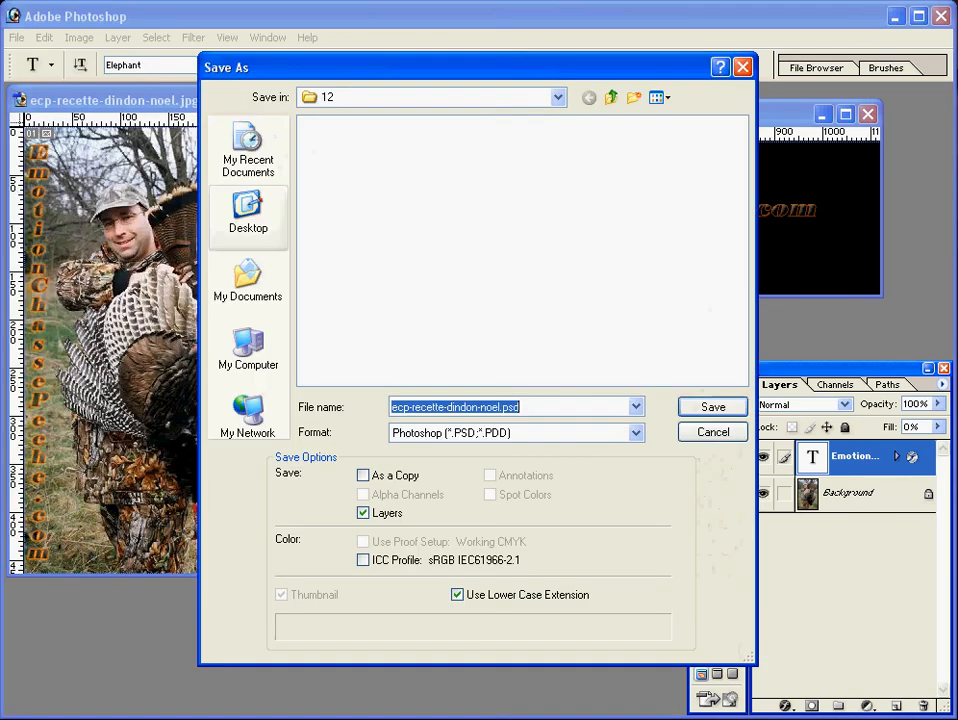
pyautogui.click(636, 433)
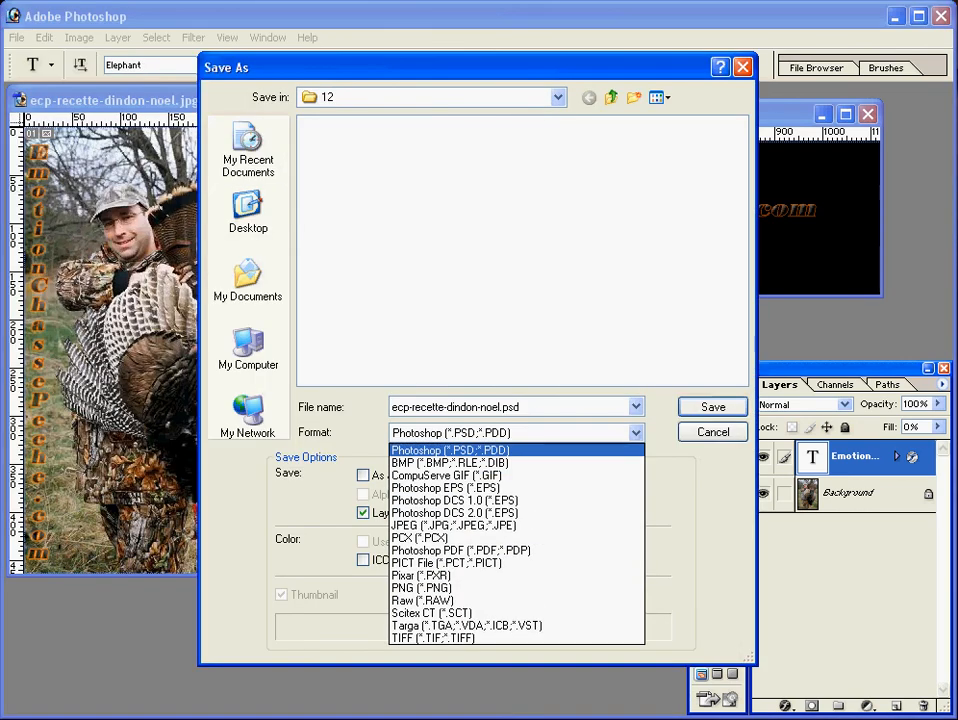
pyautogui.click(455, 525)
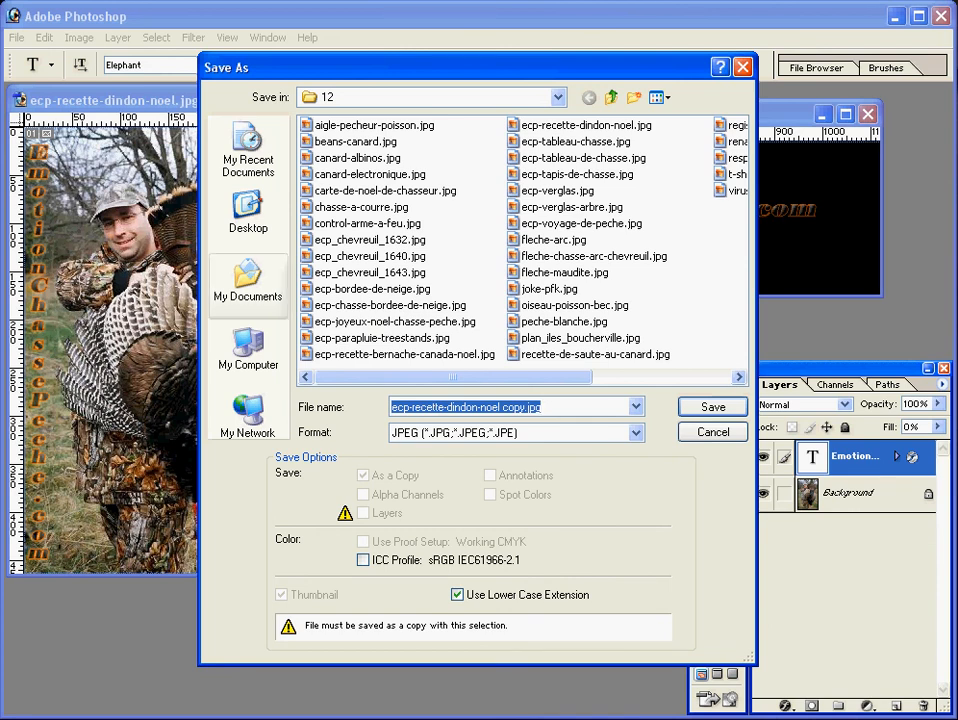
pyautogui.click(212, 228)
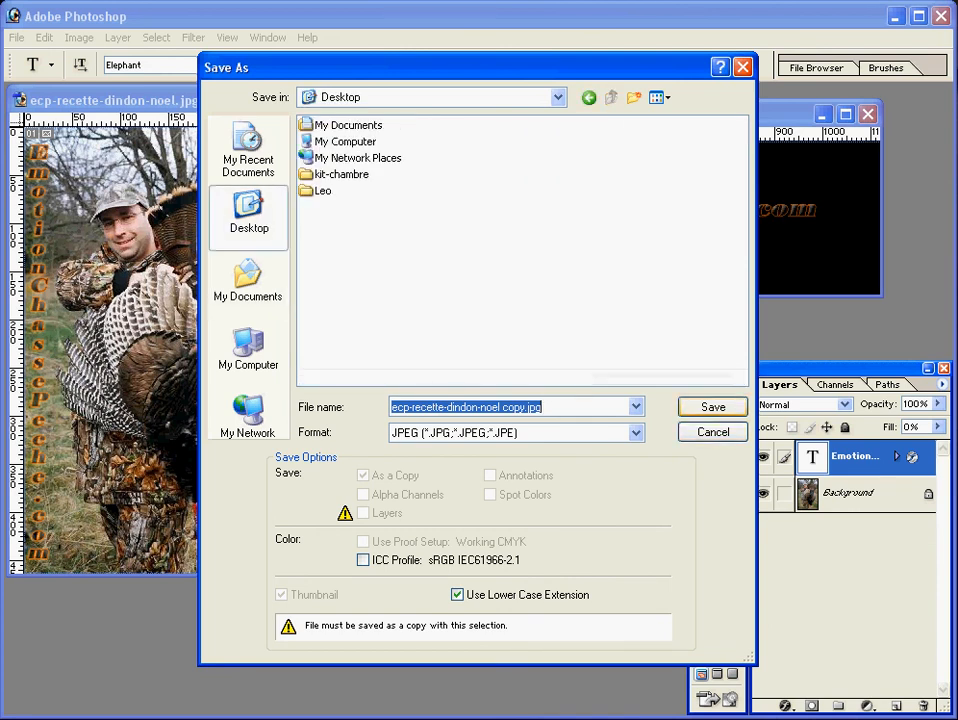
pyautogui.press('Return')
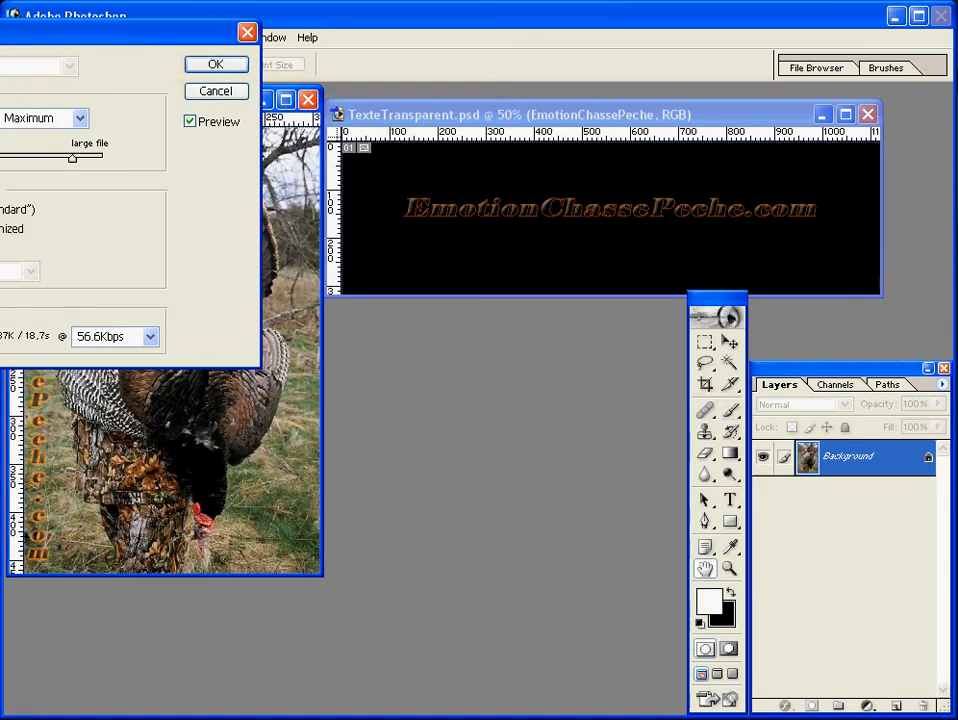
pyautogui.moveTo(135, 32); pyautogui.dragTo(521, 157)
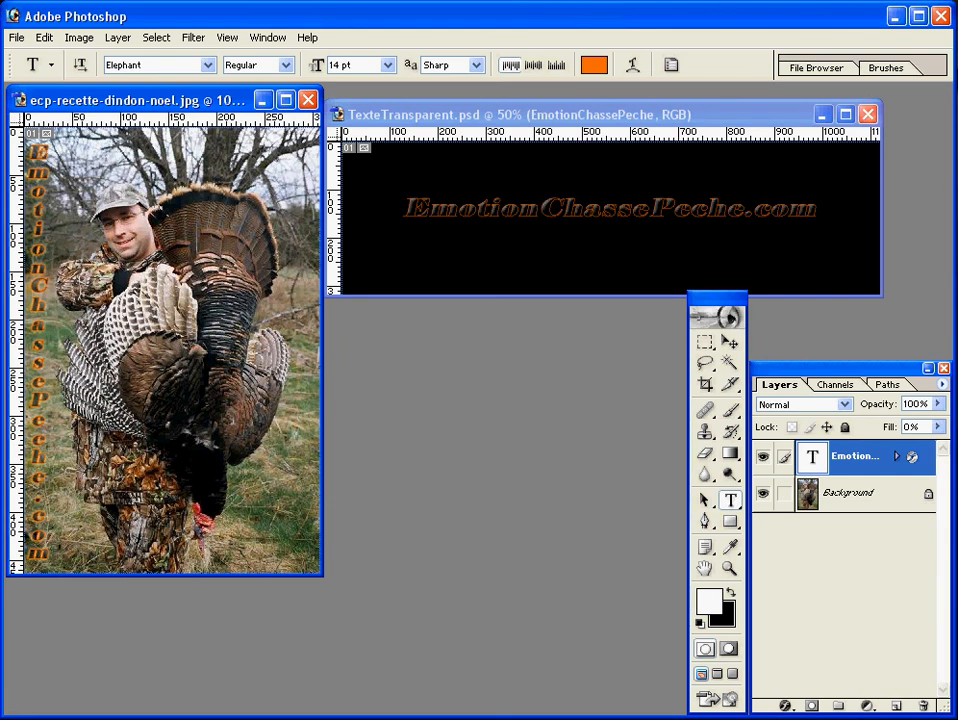
pyautogui.hotkey('ctrl', 'w')
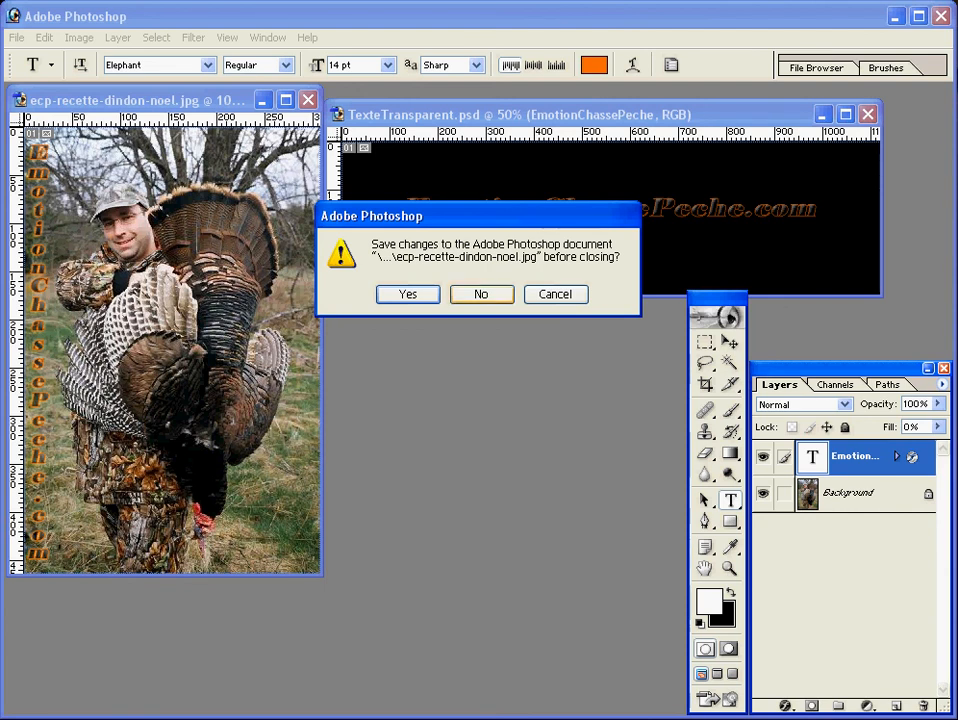
pyautogui.click(481, 294)
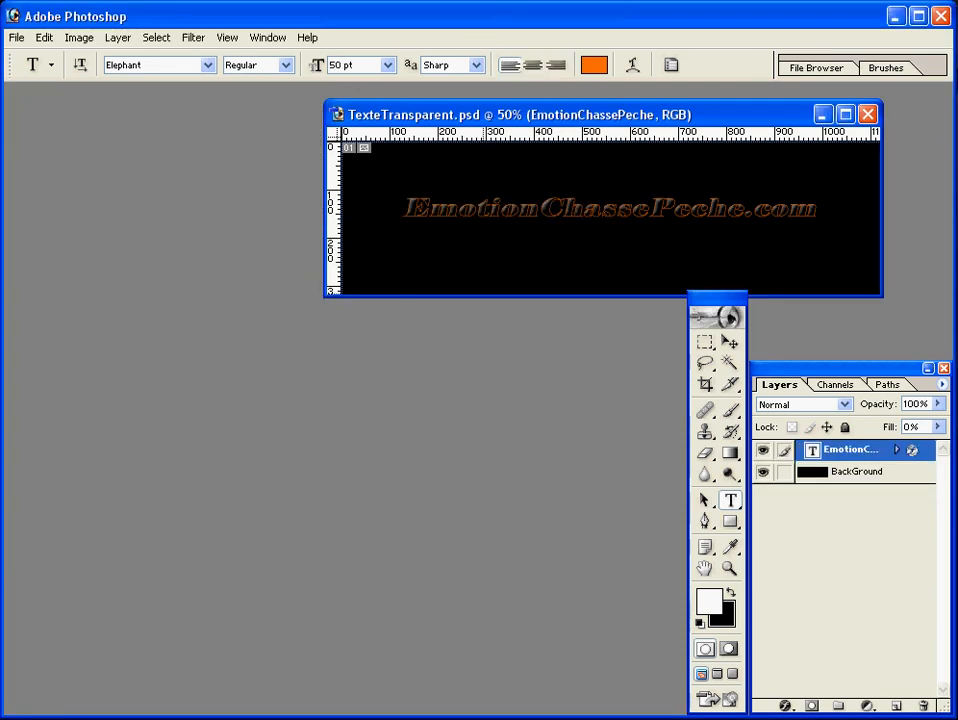